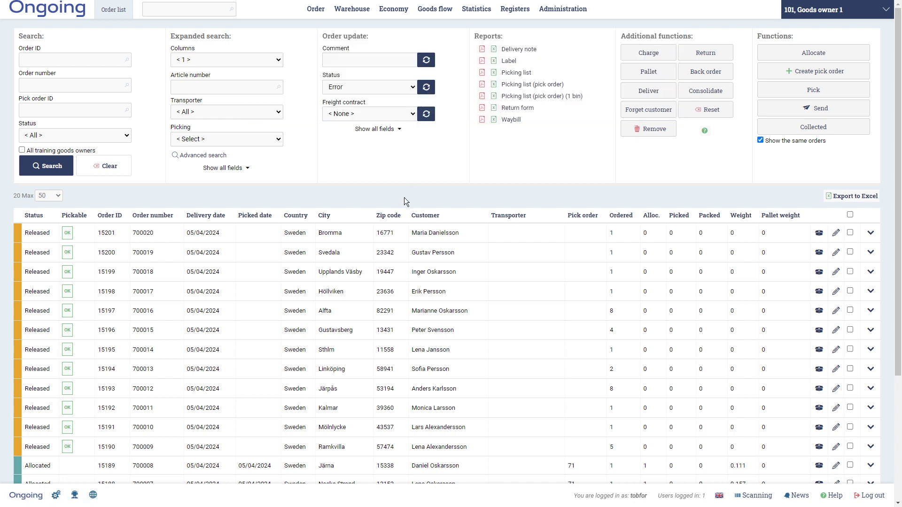
Scroll to the bottom of the order list and bring up the Economy menu
scroll(404, 198, "down", 4)
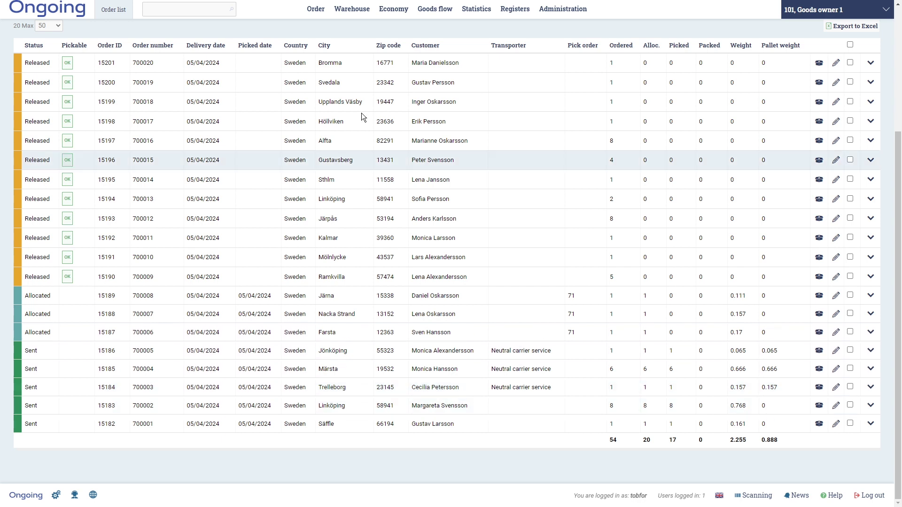
mouse_move(405, 9)
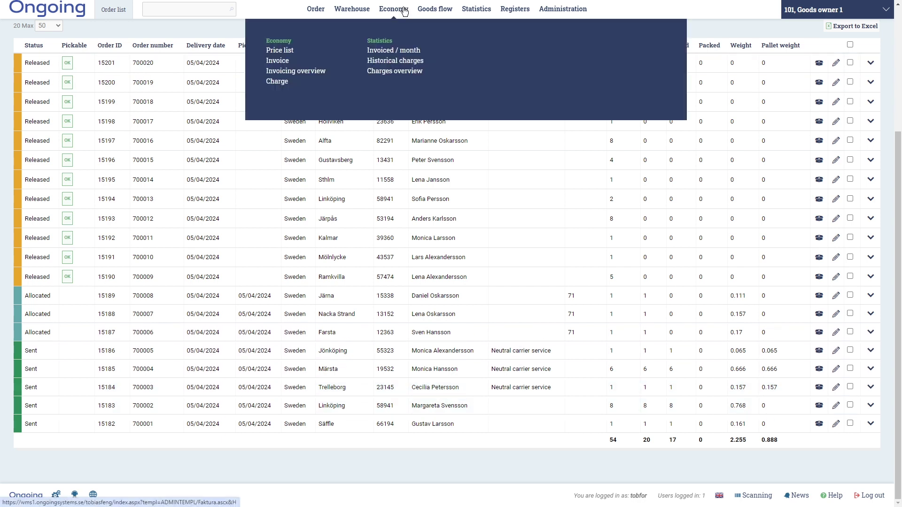
Create charge 'Number of orders shipped' at 15 per Pieces, with From statistics ticked
left_click(284, 50)
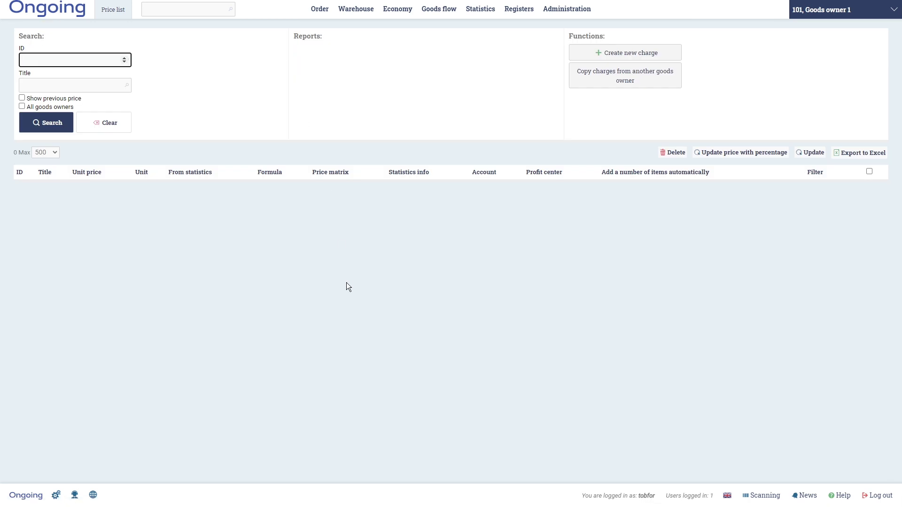
left_click(615, 54)
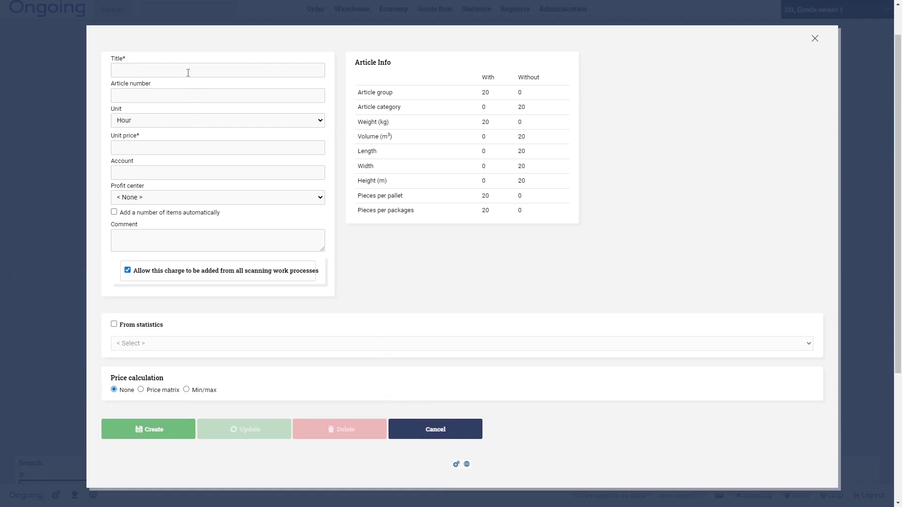
left_click(187, 73)
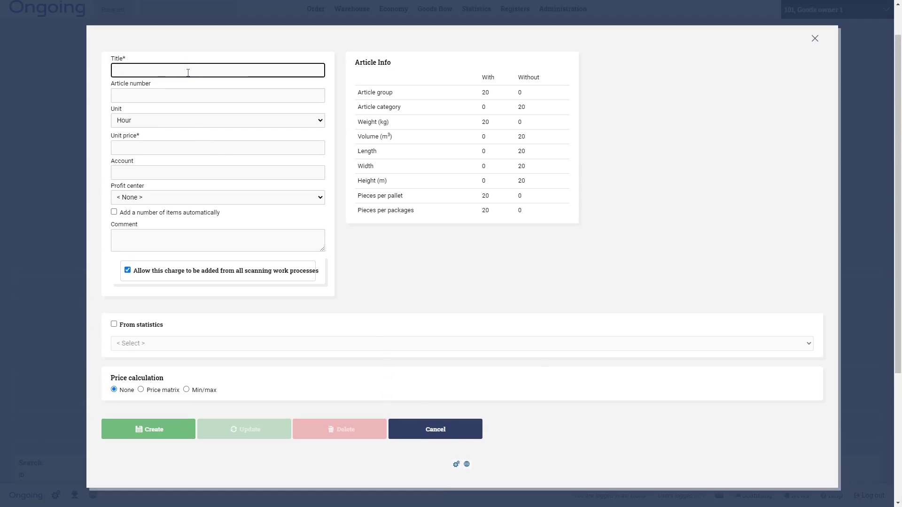
type("Number of orders shipped")
left_click(185, 120)
left_click(147, 156)
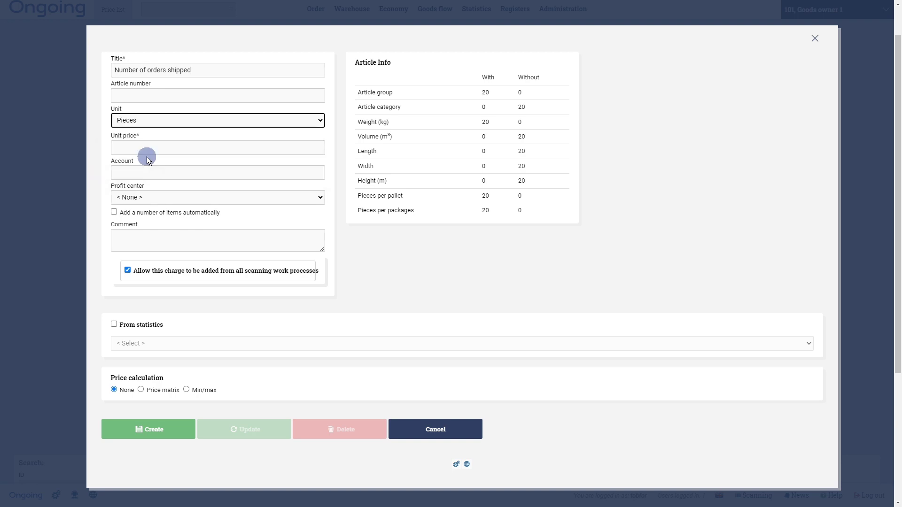
left_click(173, 148)
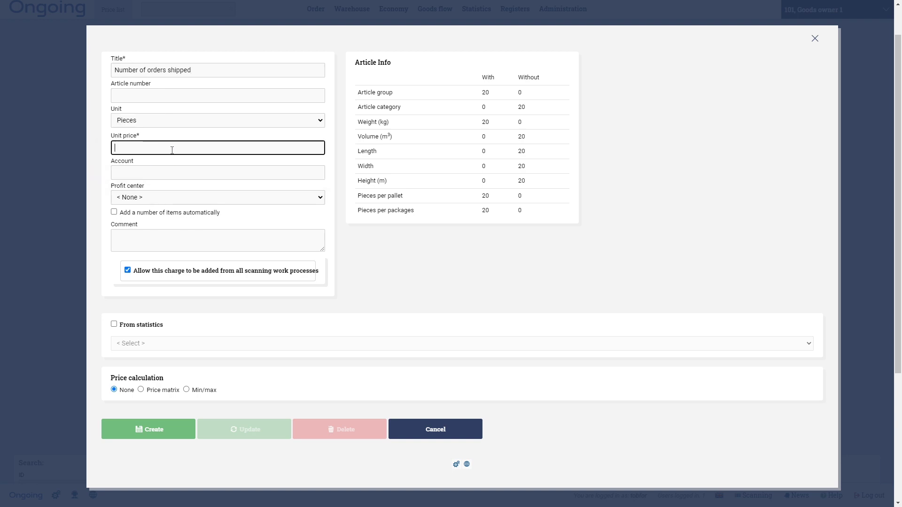
type("15")
left_click(114, 324)
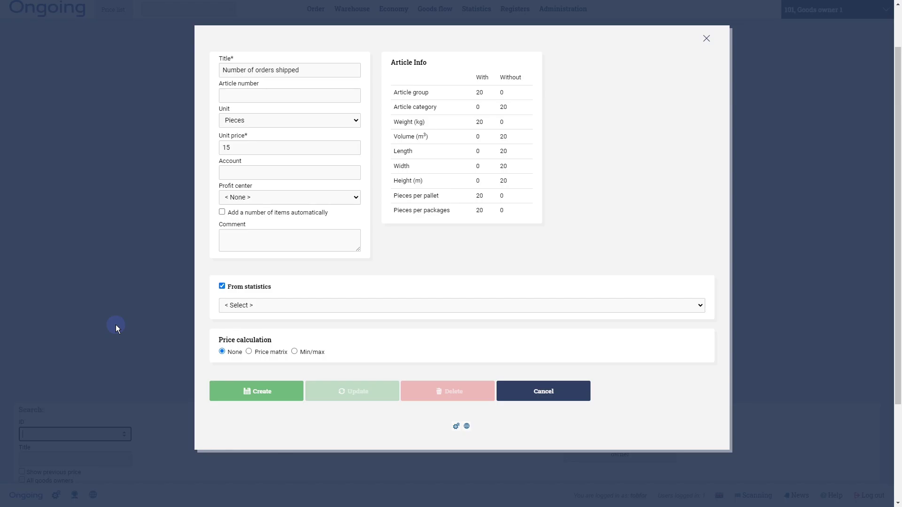
Choose Number of shipped orders, under Outbound, as the charge's statistic
left_click(303, 308)
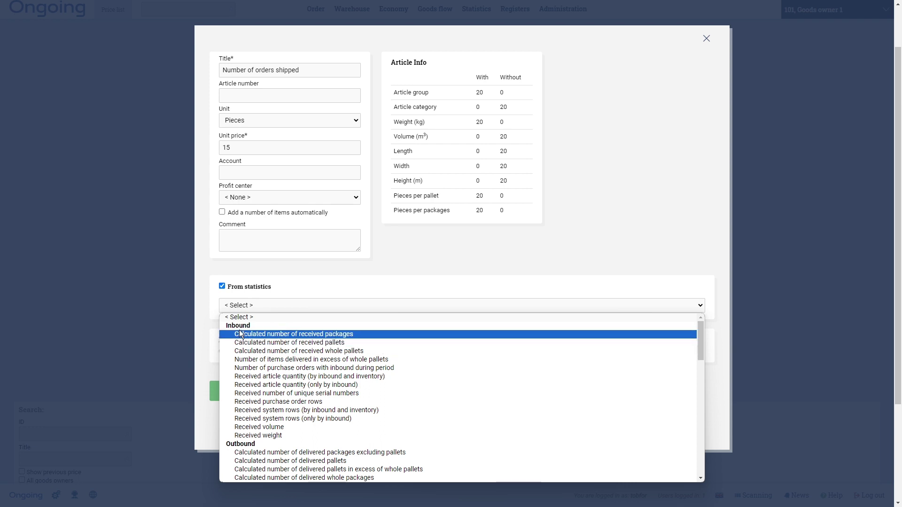
scroll(246, 435, "down", 4)
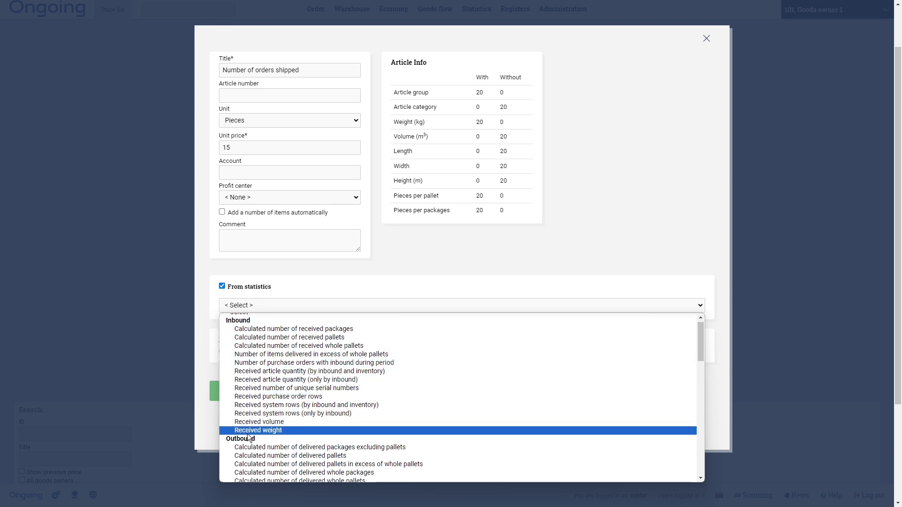
scroll(262, 340, "up", 1)
scroll(262, 340, "up", 1)
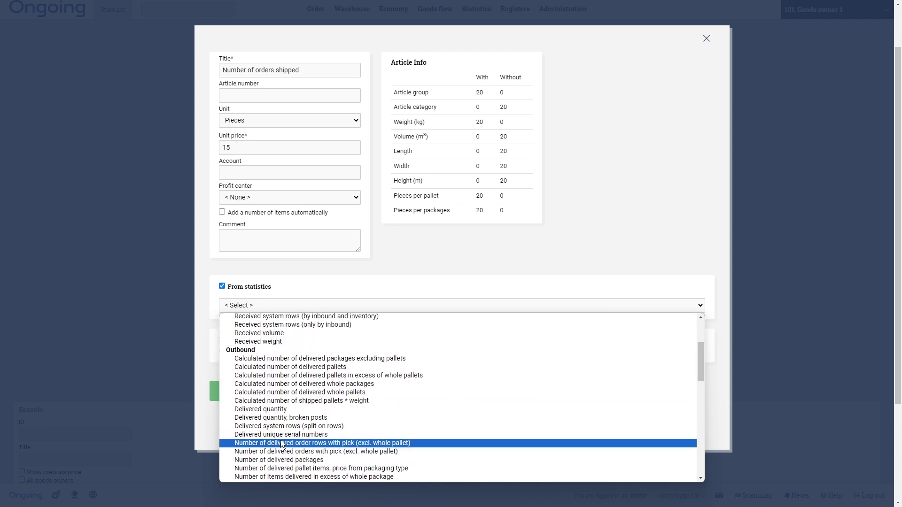
left_click_drag(703, 358, 709, 379)
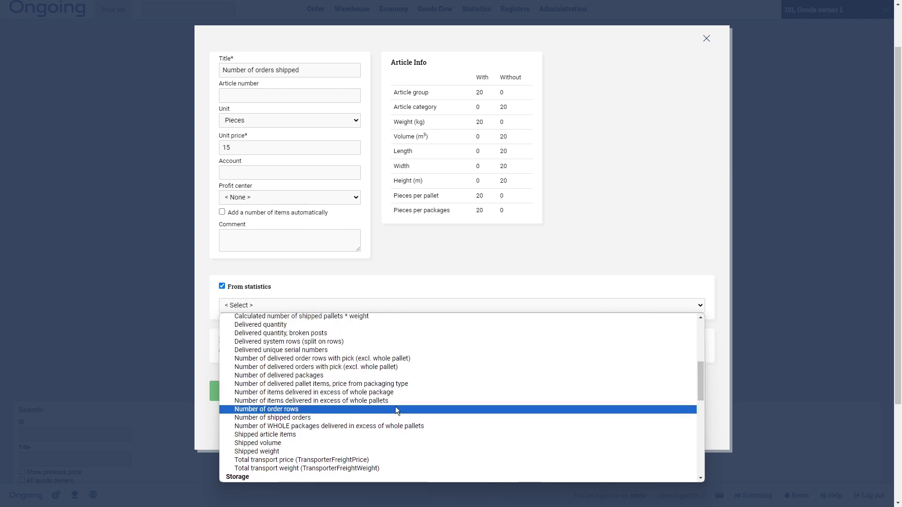
left_click(344, 418)
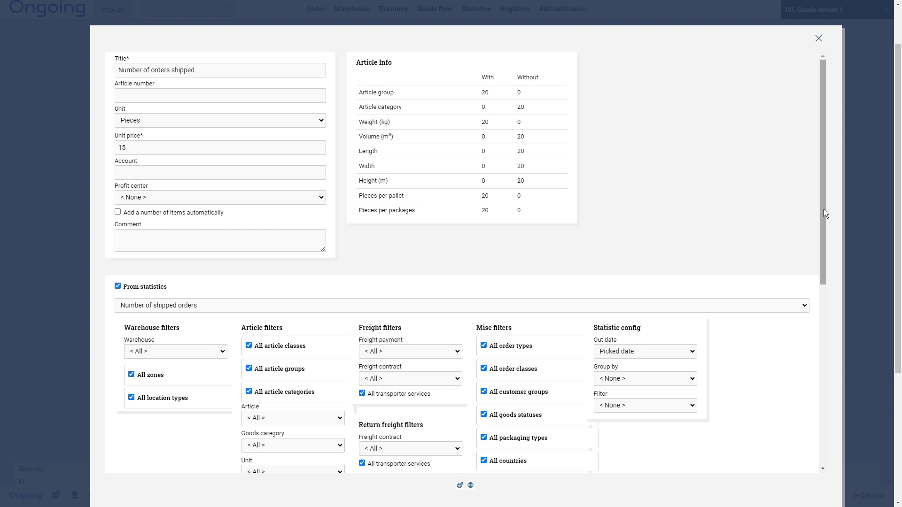
left_click_drag(824, 210, 808, 421)
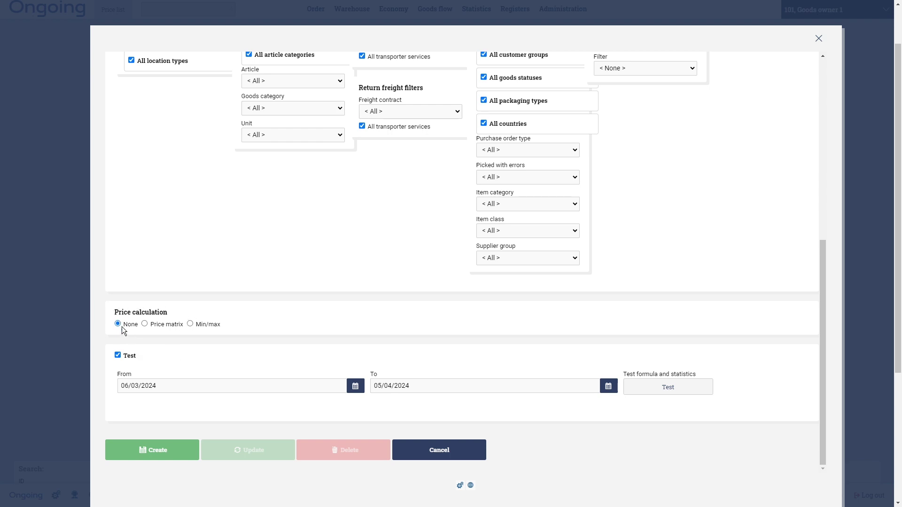
left_click(189, 324)
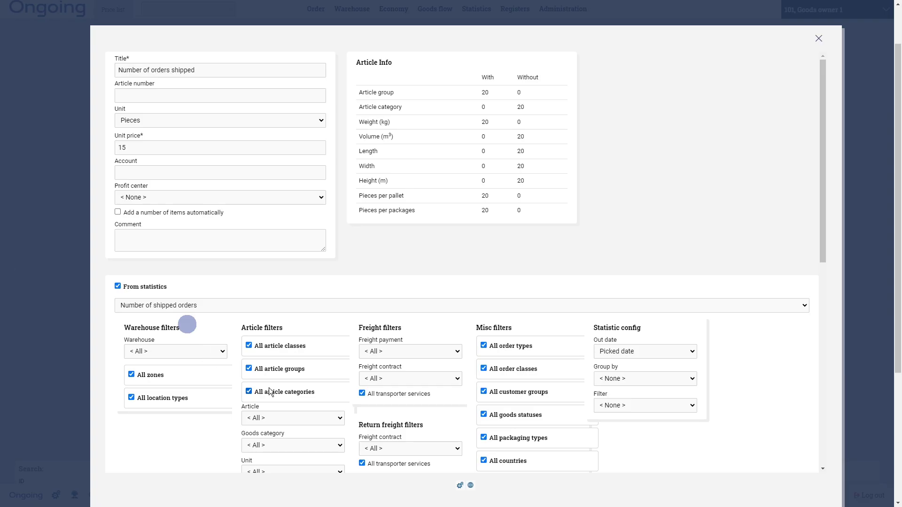
scroll(233, 311, "down", 7)
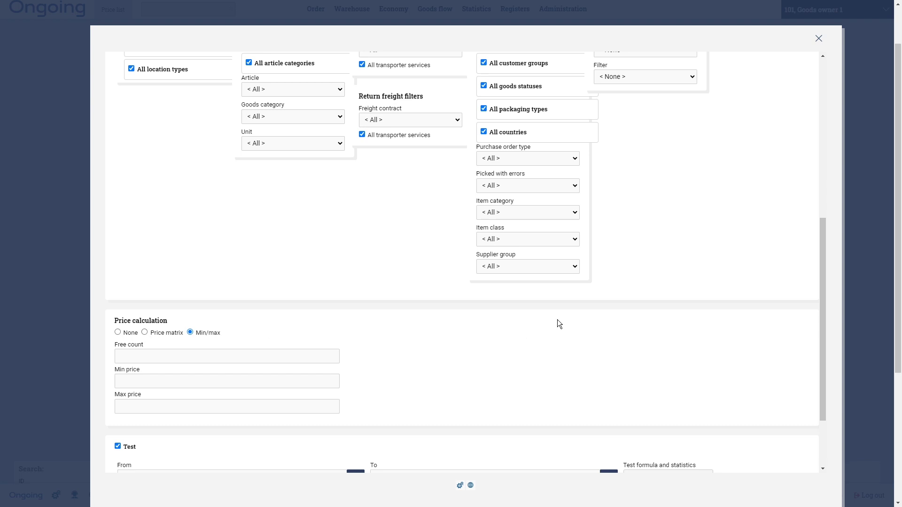
scroll(557, 321, "down", 2)
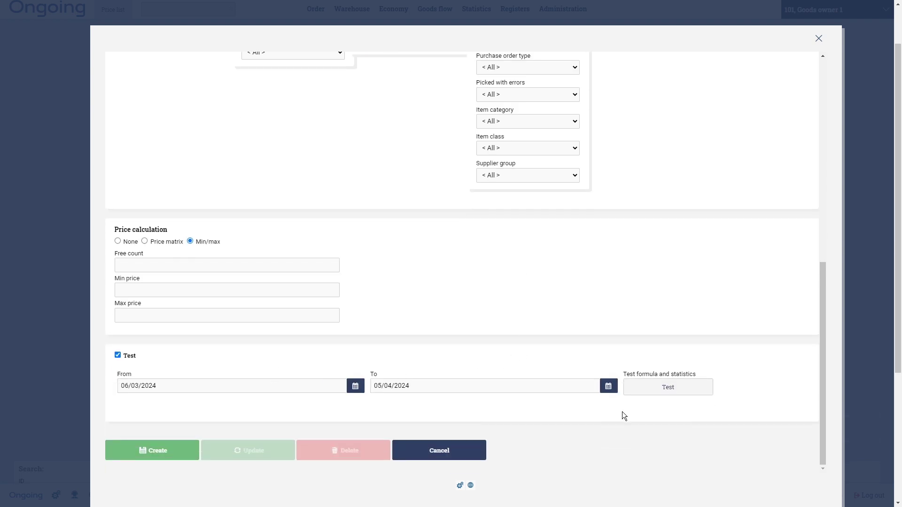
left_click(697, 394)
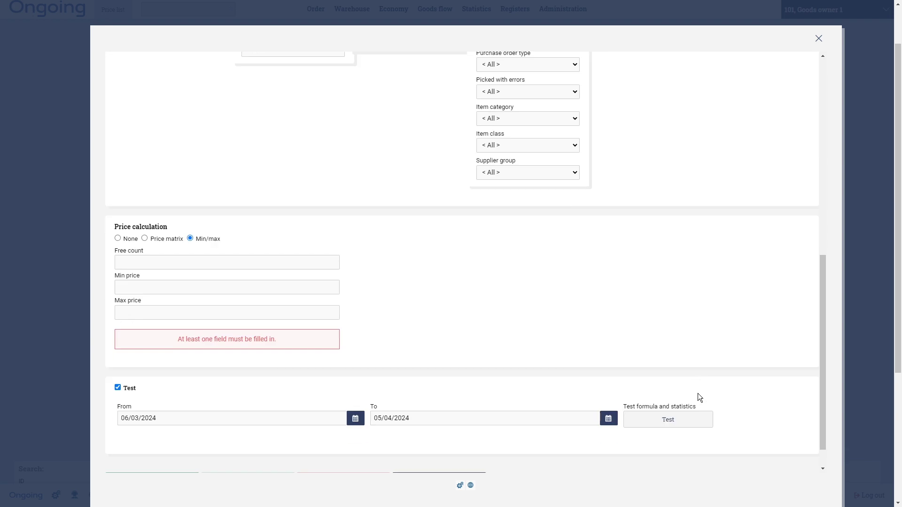
left_click(117, 238)
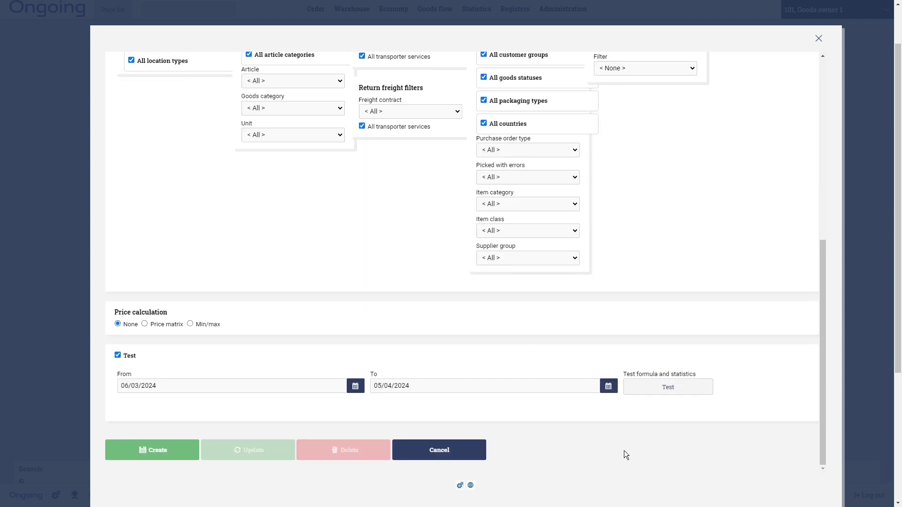
left_click(692, 388)
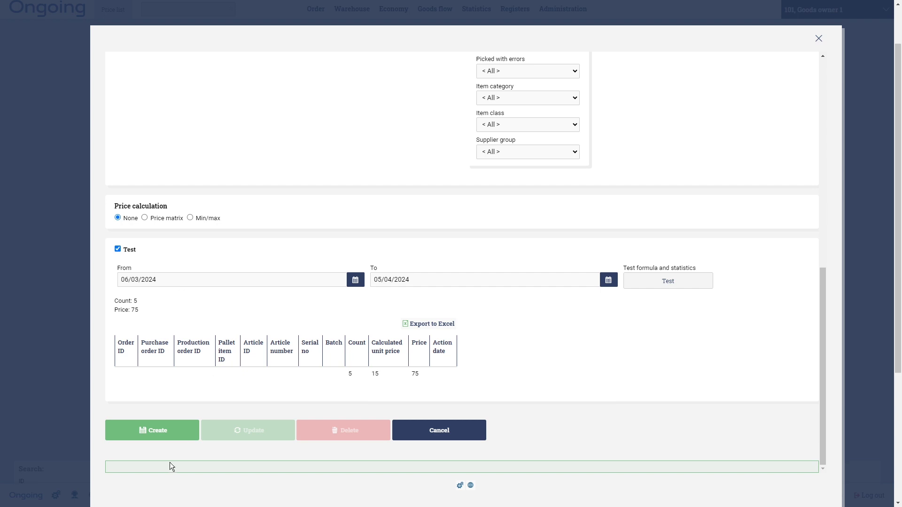
Save the Number of orders shipped charge to the price list as charge 164
left_click(171, 430)
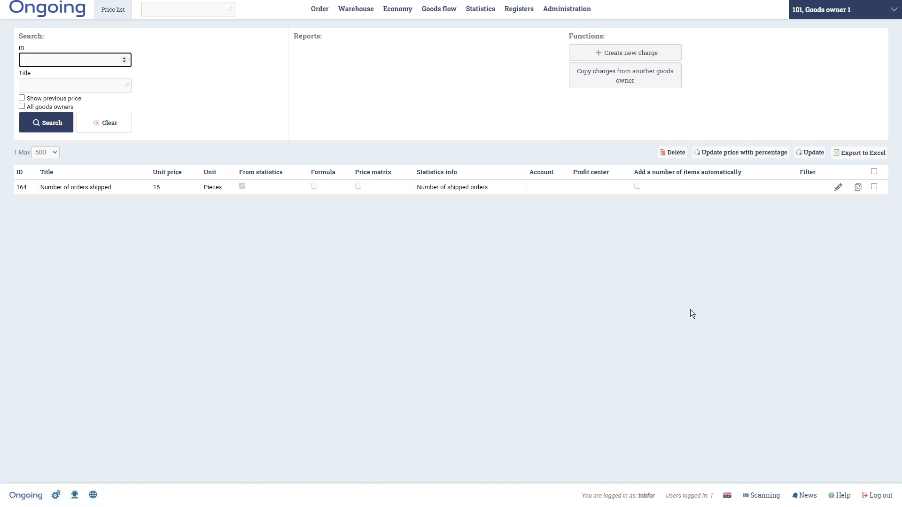
Create and save charge 'Extra packing material' at 20 per Pieces, becoming charge 165
left_click(648, 54)
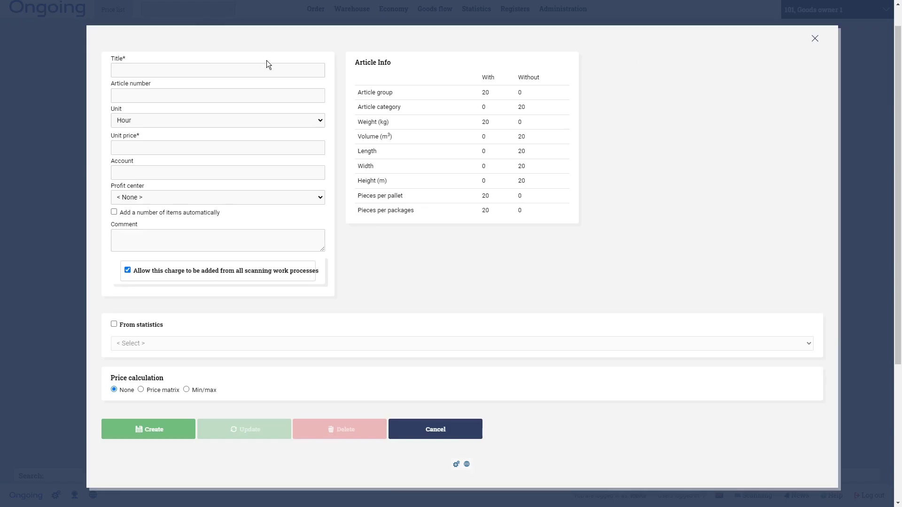
left_click(206, 74)
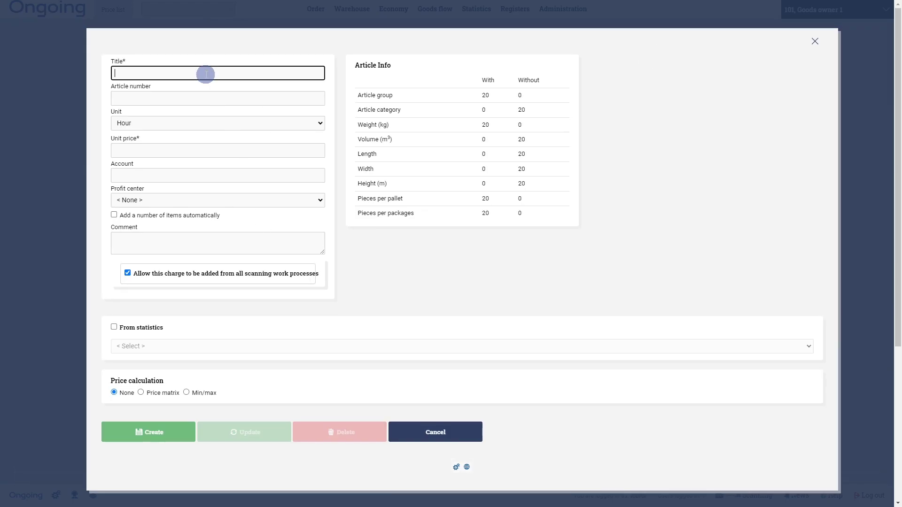
type("Extra packing material")
left_click(197, 123)
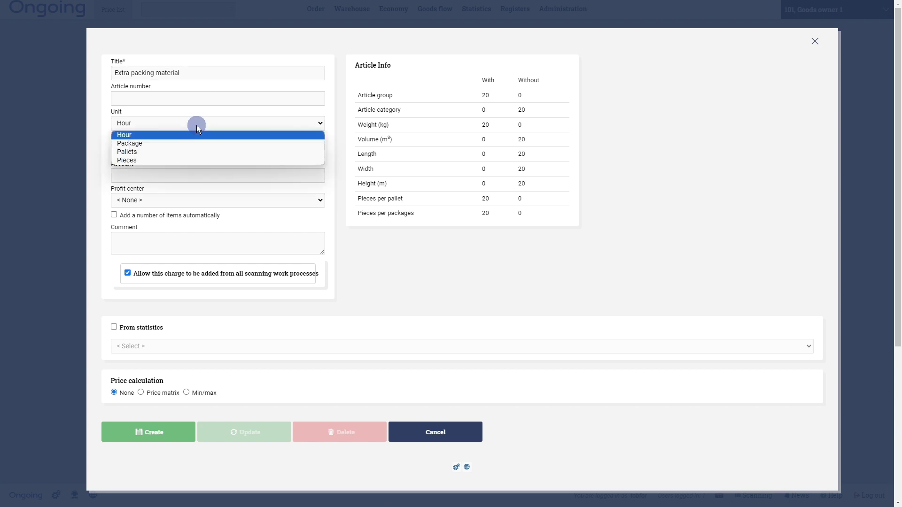
left_click(182, 158)
left_click(186, 151)
type("20")
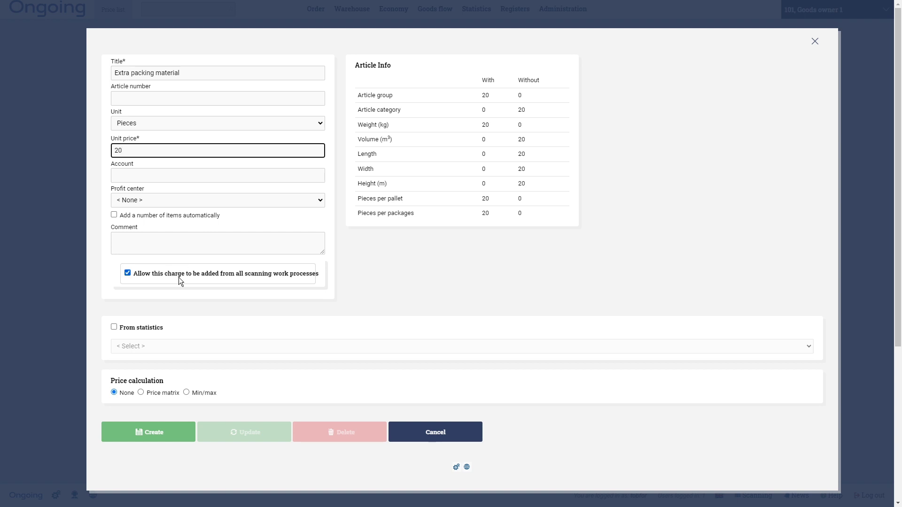
left_click(173, 437)
left_click(164, 437)
left_click(171, 438)
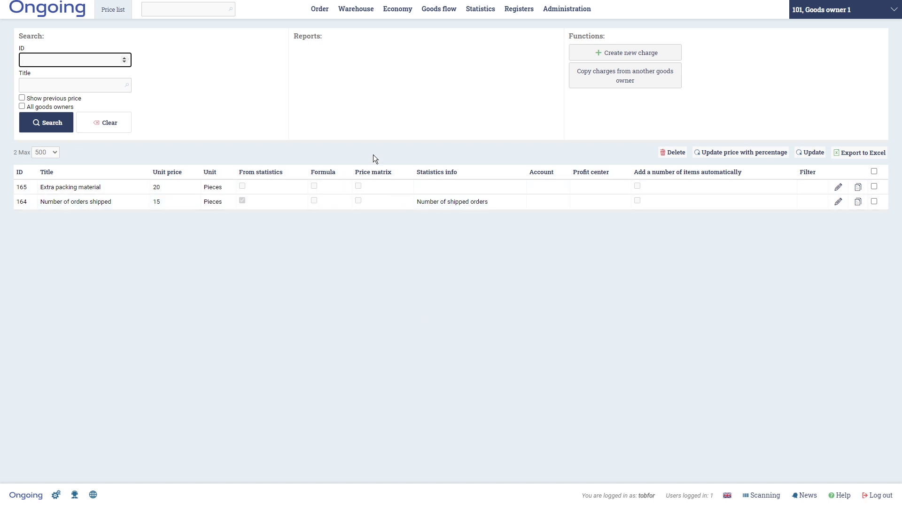
Start a new invoice titled April from the invoices page
mouse_move(406, 13)
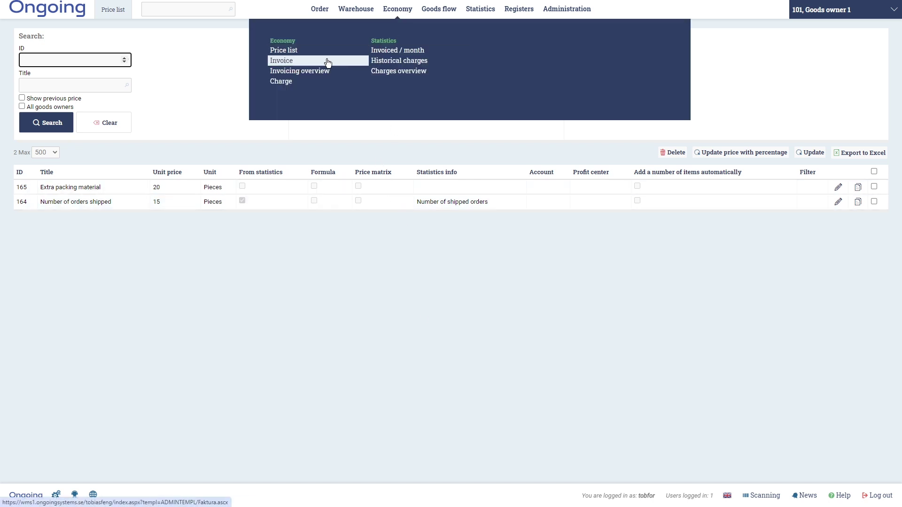
left_click(281, 60)
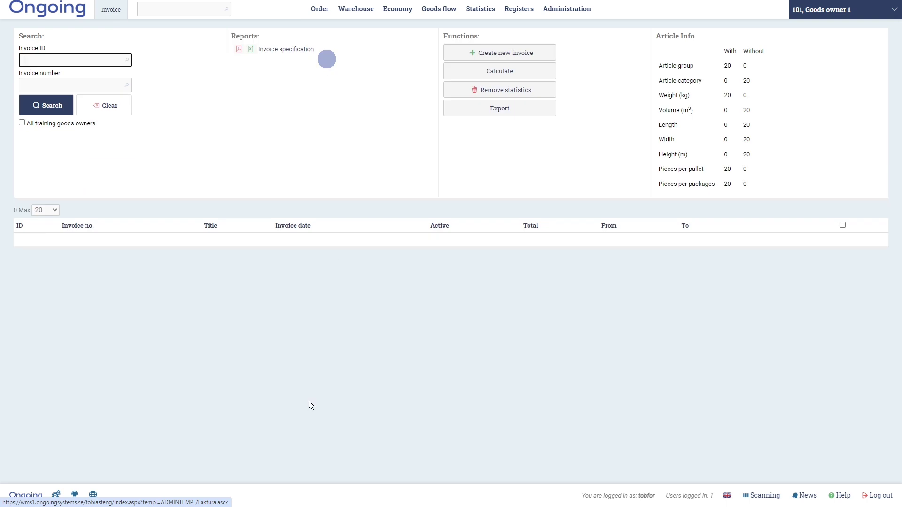
left_click(527, 55)
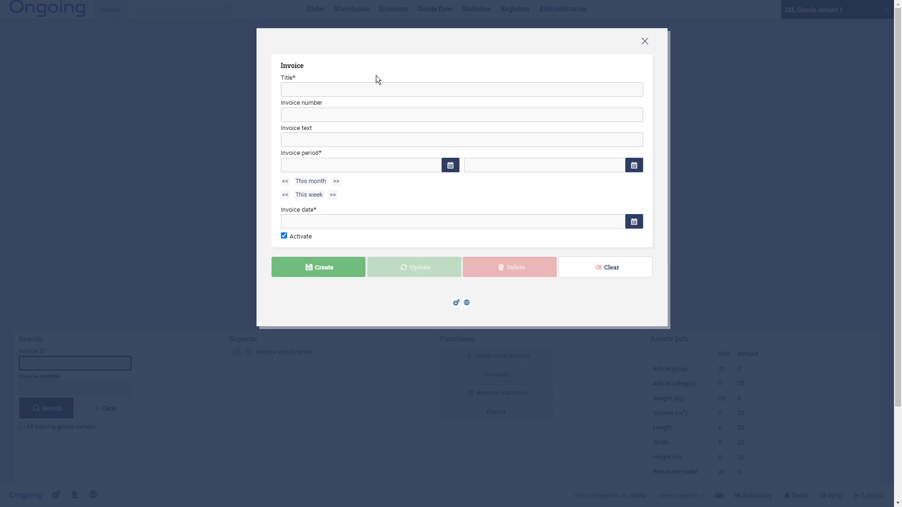
left_click(352, 89)
type("Apr")
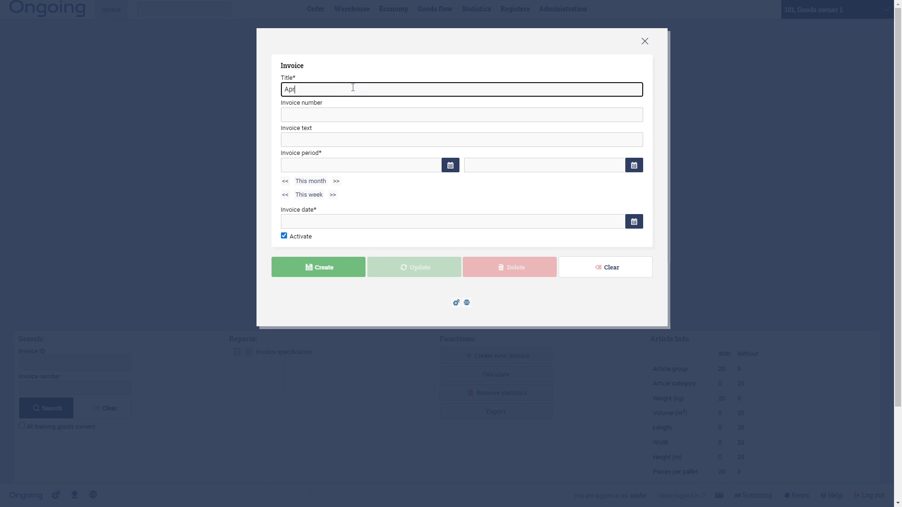
type("ikl")
Set period 01/04/2024–30/04/2024 and invoice date 30/04/2024, then create invoice 126
left_click(455, 166)
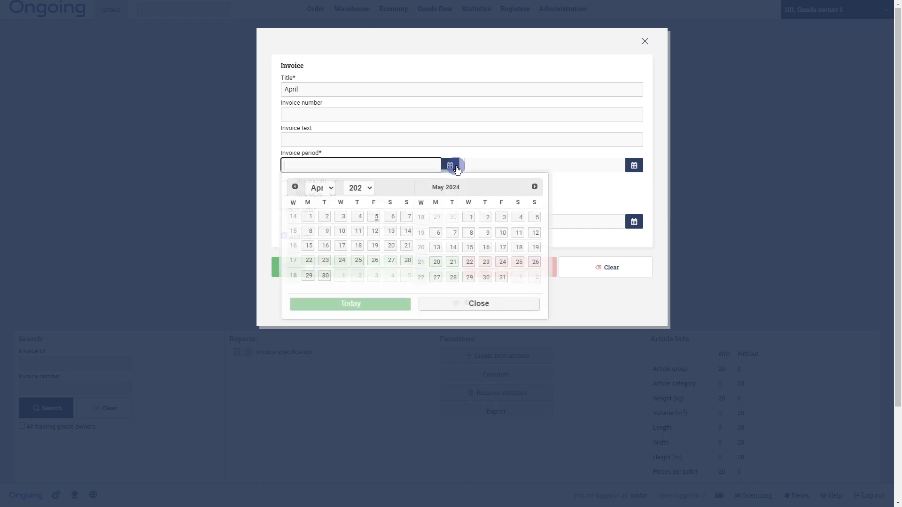
left_click(309, 217)
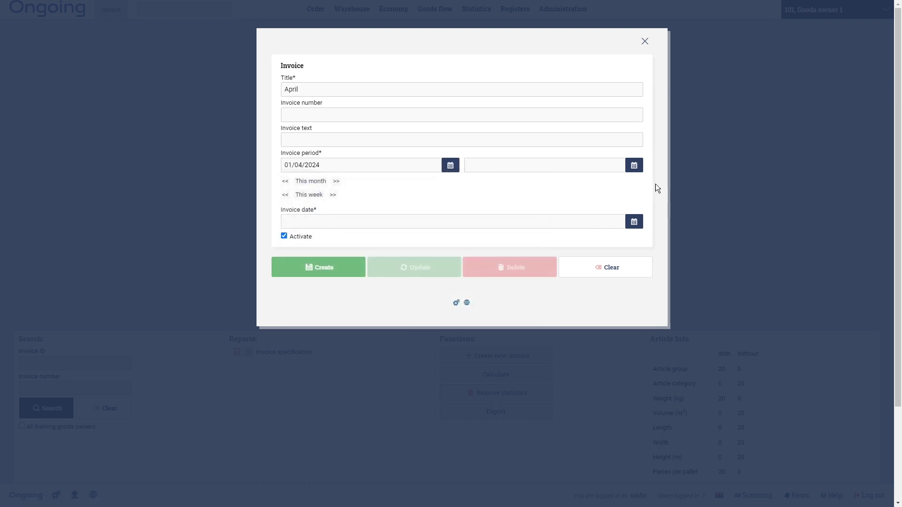
left_click(634, 166)
left_click(508, 275)
left_click(634, 221)
left_click(323, 333)
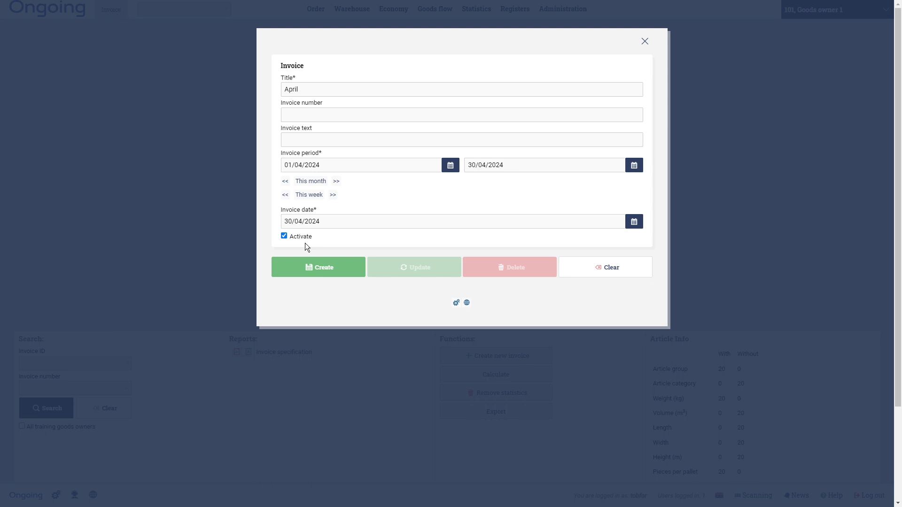
left_click(340, 272)
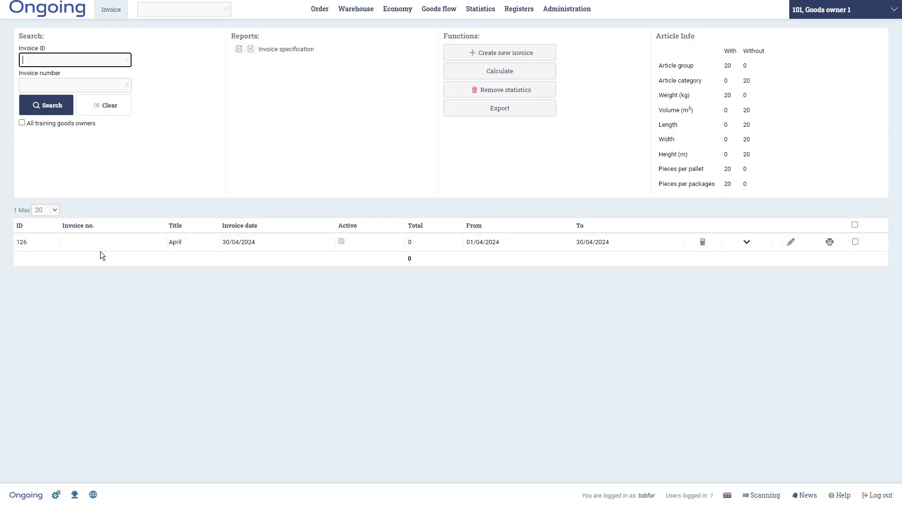
left_click(855, 241)
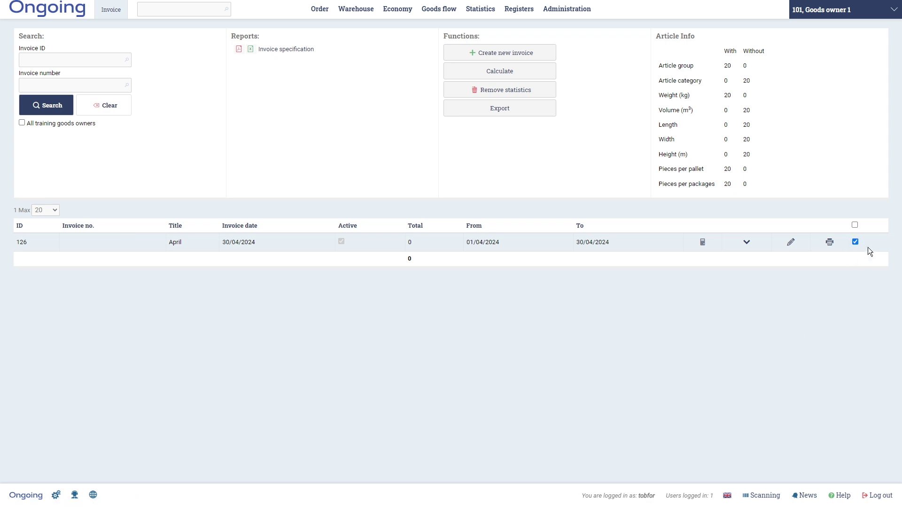
left_click(855, 242)
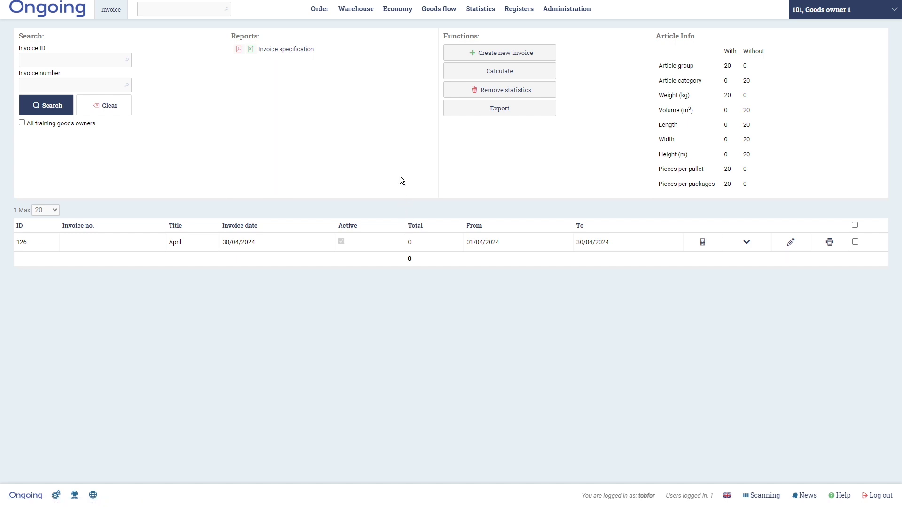
Add one Extra packing material charge (count 1, price 20) to the April invoice
mouse_move(397, 18)
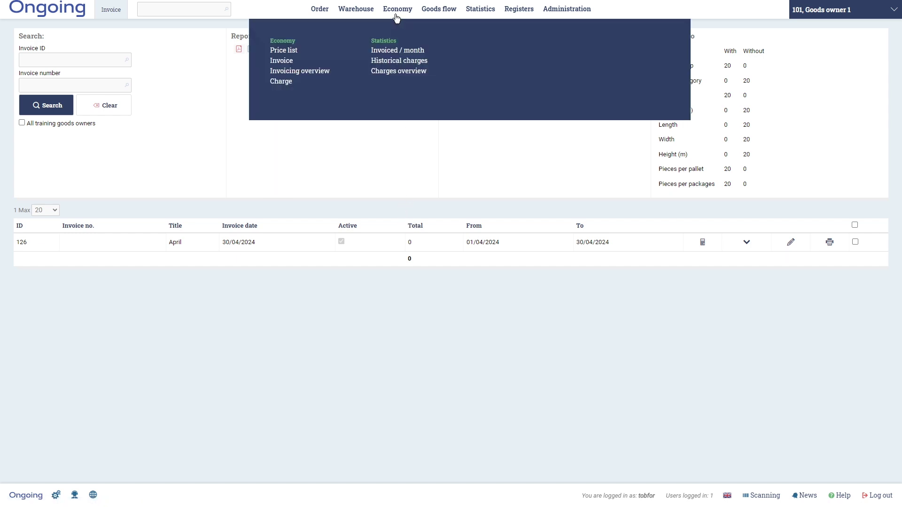
left_click(296, 82)
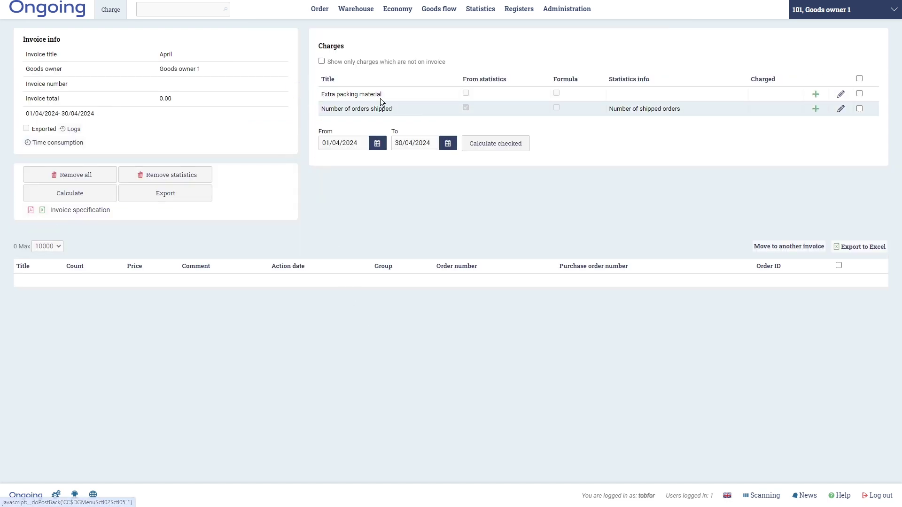
left_click(817, 96)
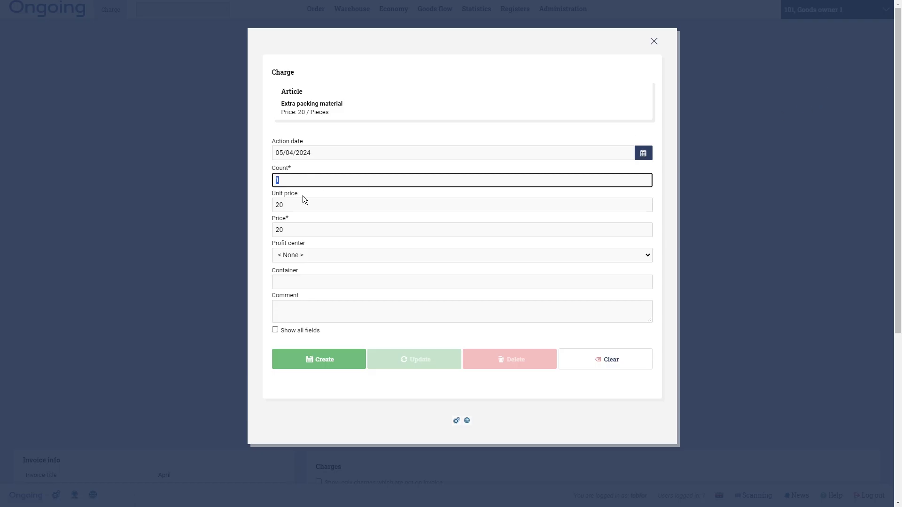
left_click(313, 361)
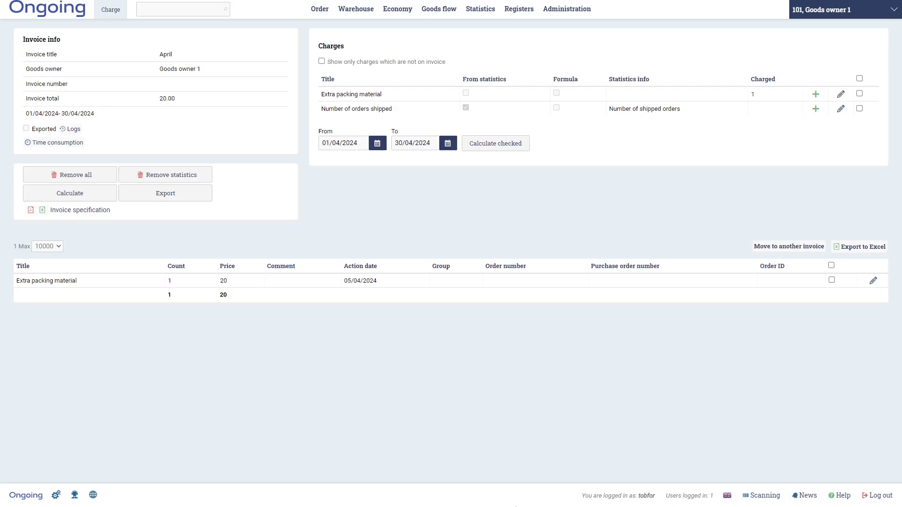
mouse_move(369, 18)
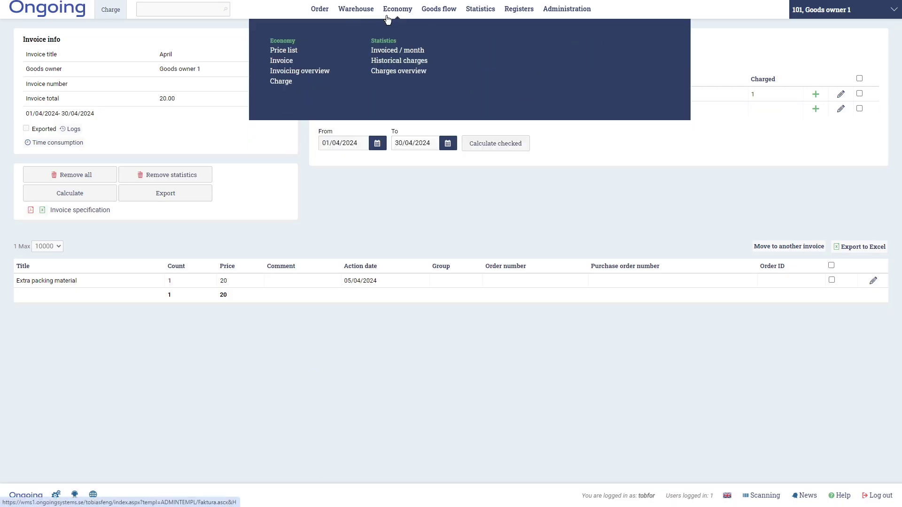
Calculate invoice 126, adding 5 shipped orders at 75 for a 95.00 total
left_click(357, 61)
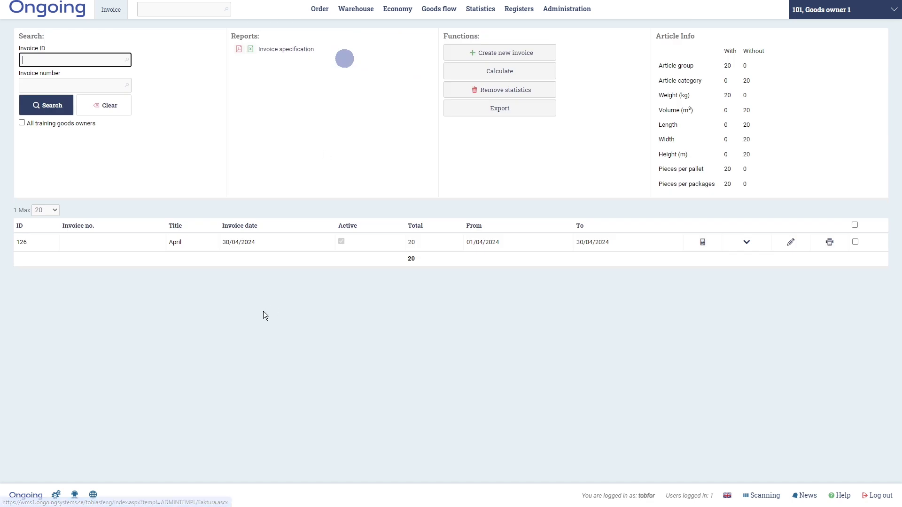
left_click(702, 242)
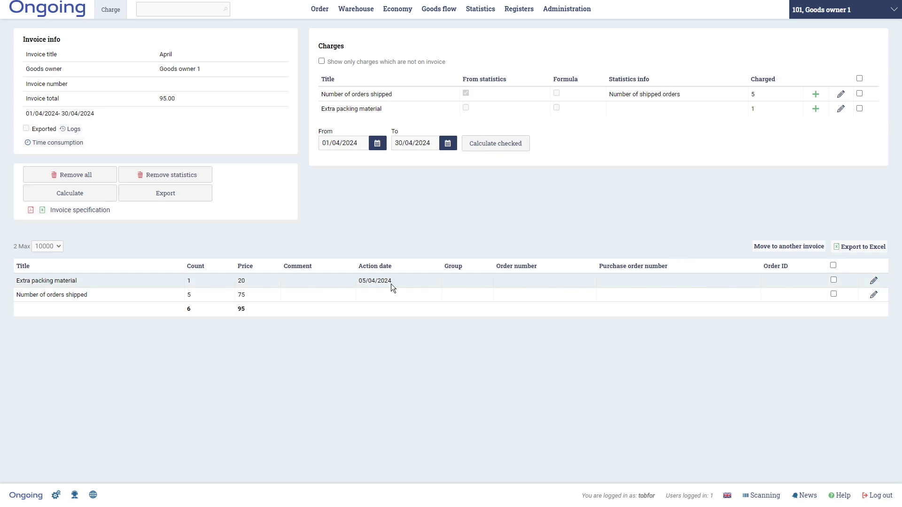
left_click(71, 215)
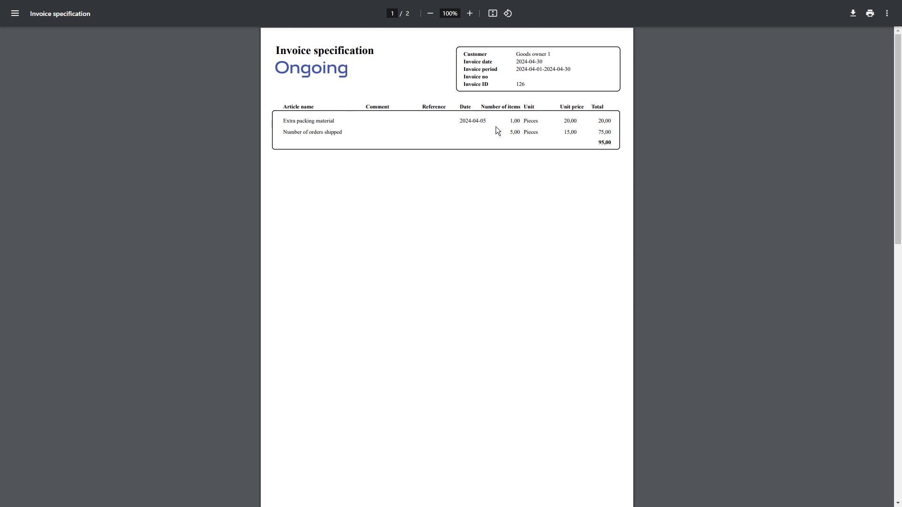
left_click_drag(488, 121, 421, 123)
key("ctrl+w")
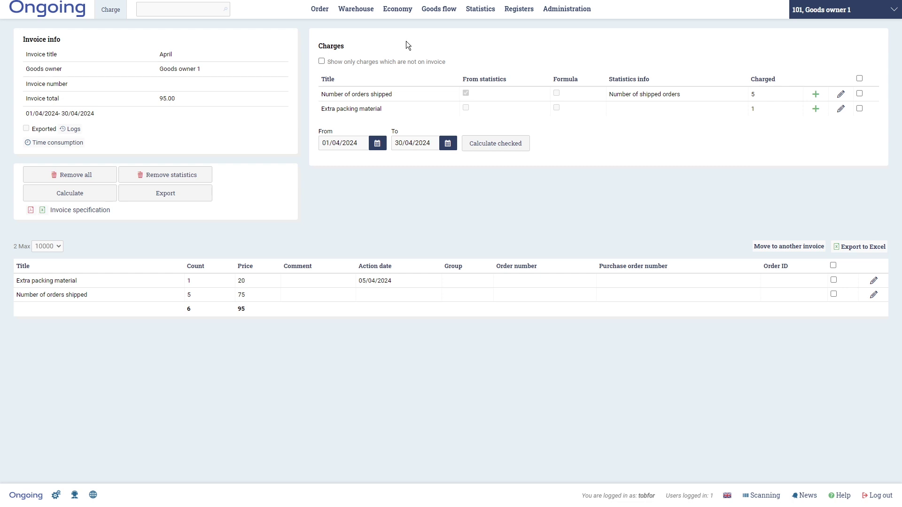
Switch the price list to Goods owner 2
mouse_move(398, 17)
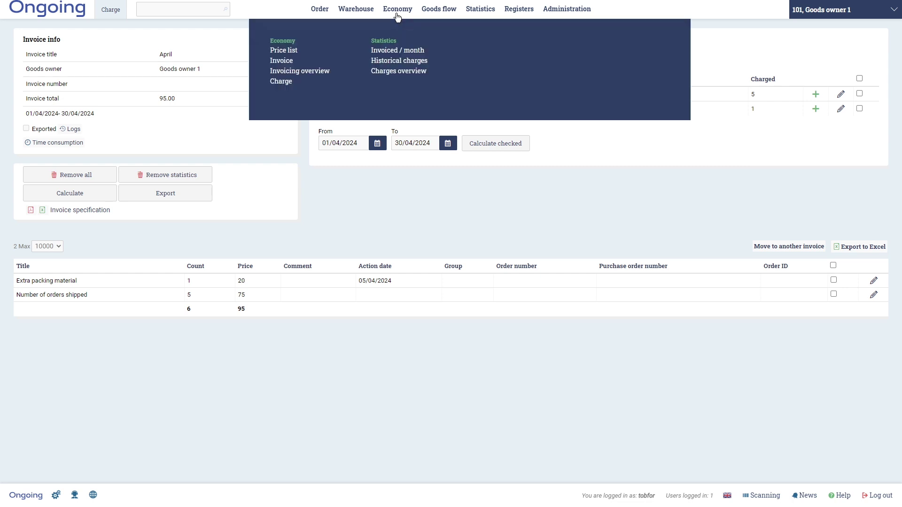
left_click(283, 50)
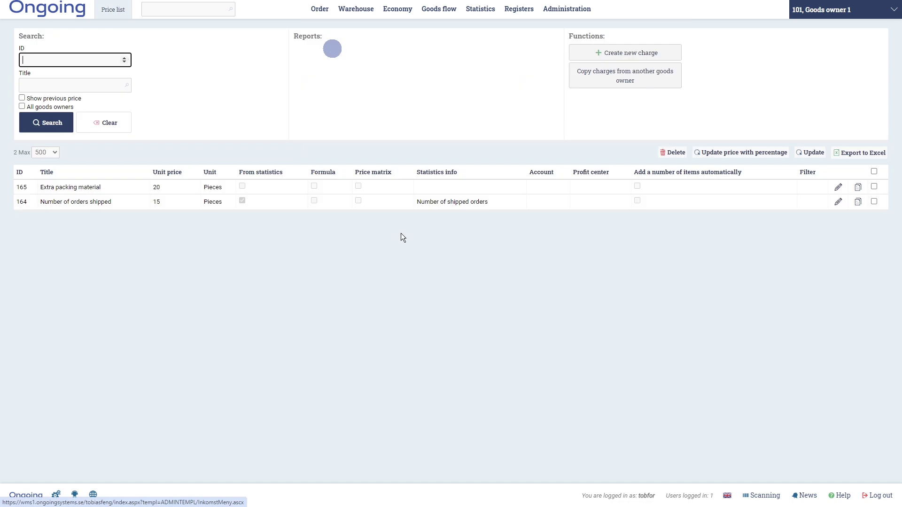
left_click(838, 16)
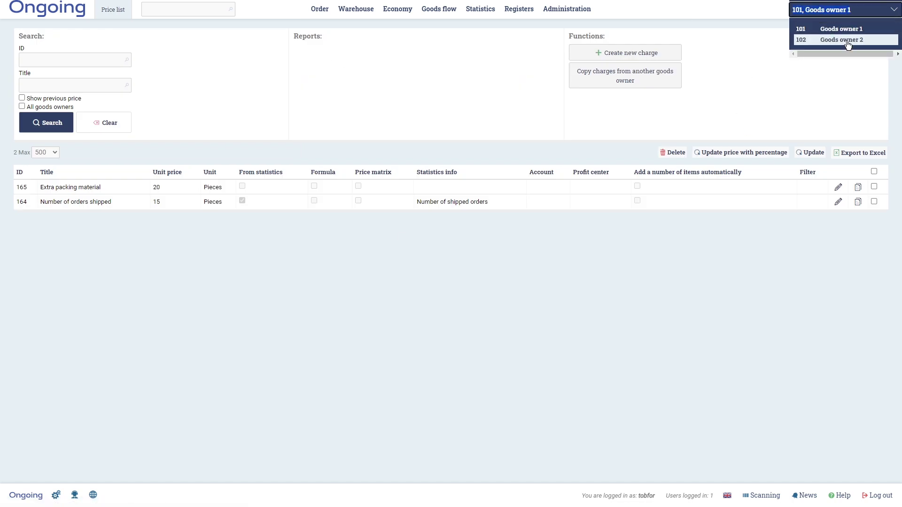
left_click(847, 41)
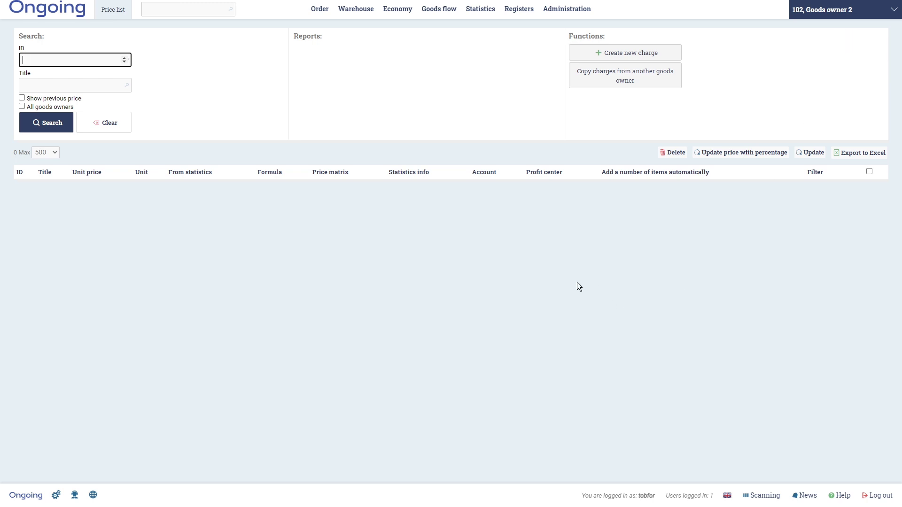
Copy Number of orders shipped and Extra packing material from Goods owner 1 as charges 166 and 167
left_click(638, 80)
left_click(504, 74)
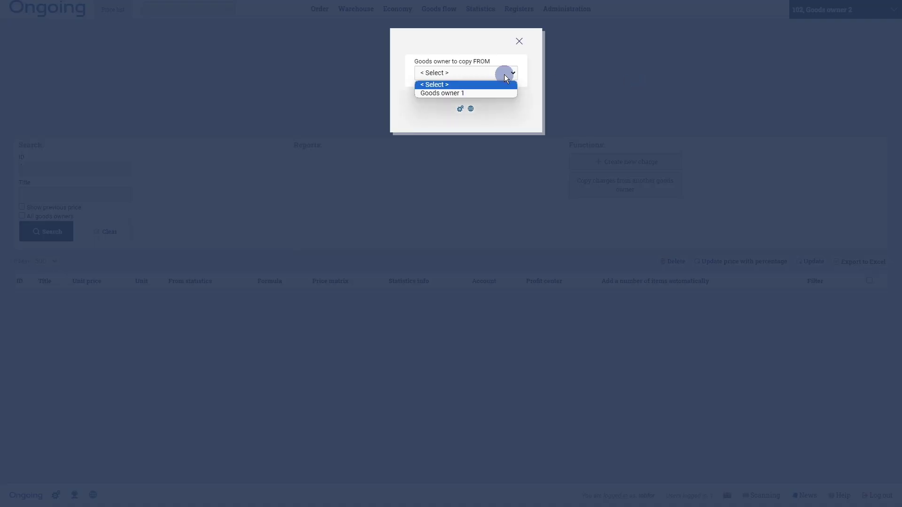
left_click(461, 92)
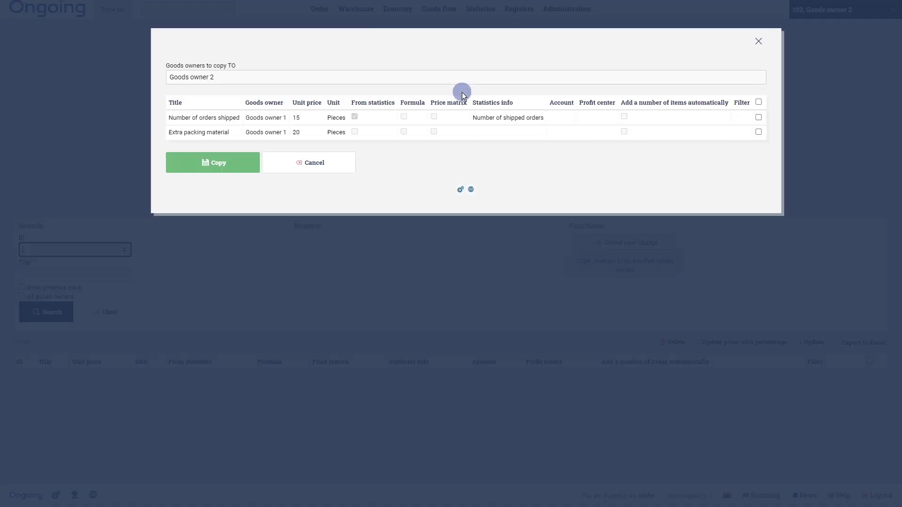
left_click(758, 117)
left_click(758, 131)
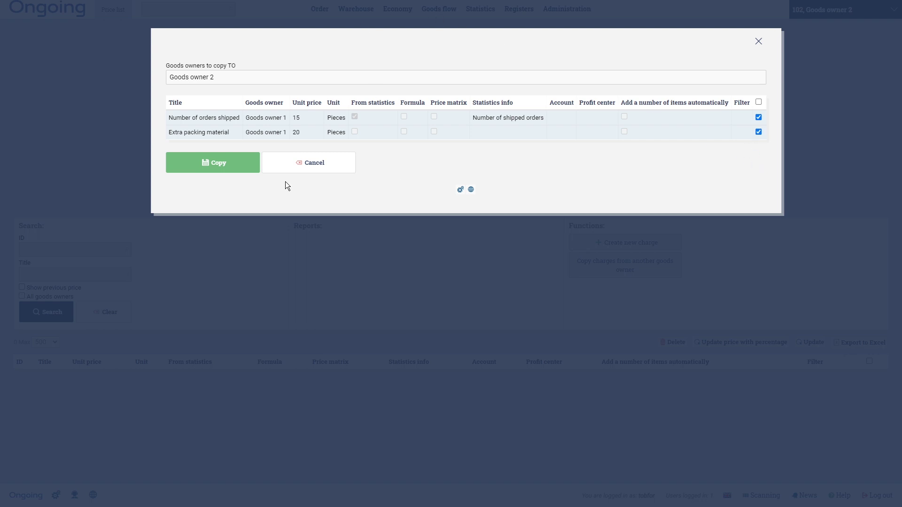
left_click(232, 170)
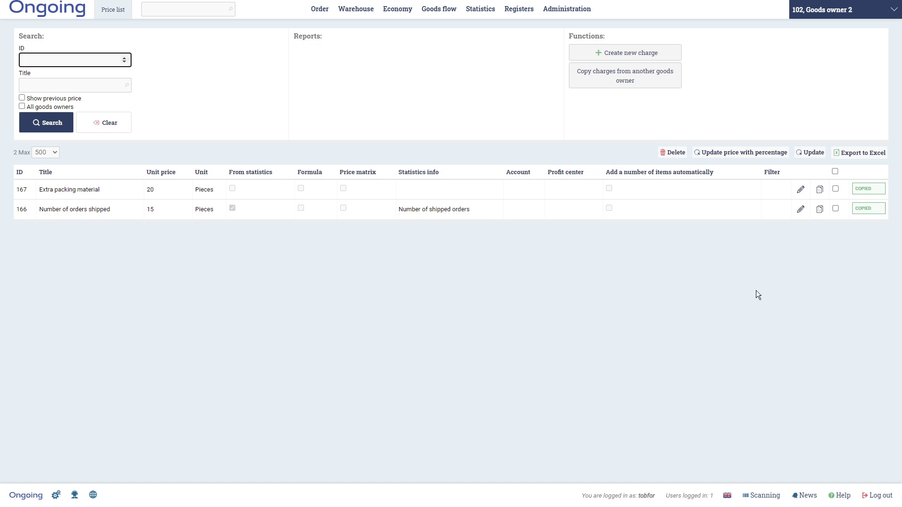
left_click(835, 208)
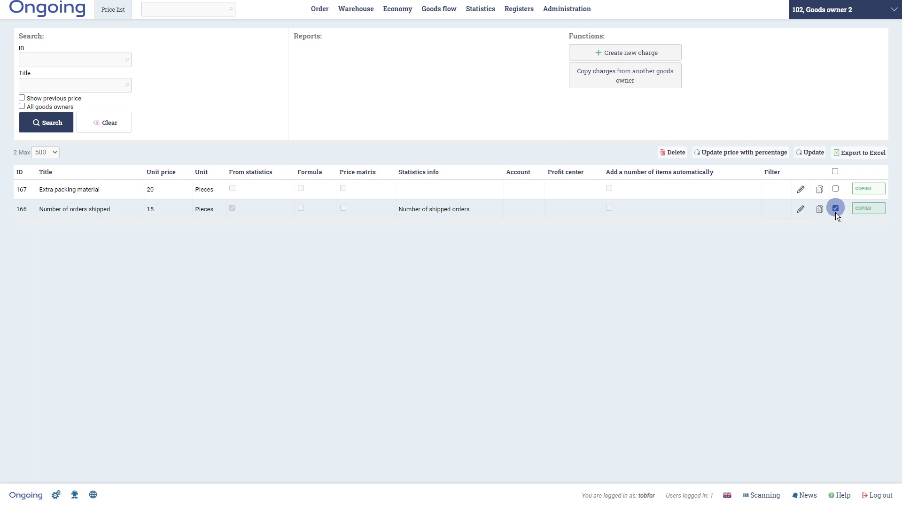
Raise charge 166's price by 10 percent to 16.5, then deselect the row
left_click(728, 154)
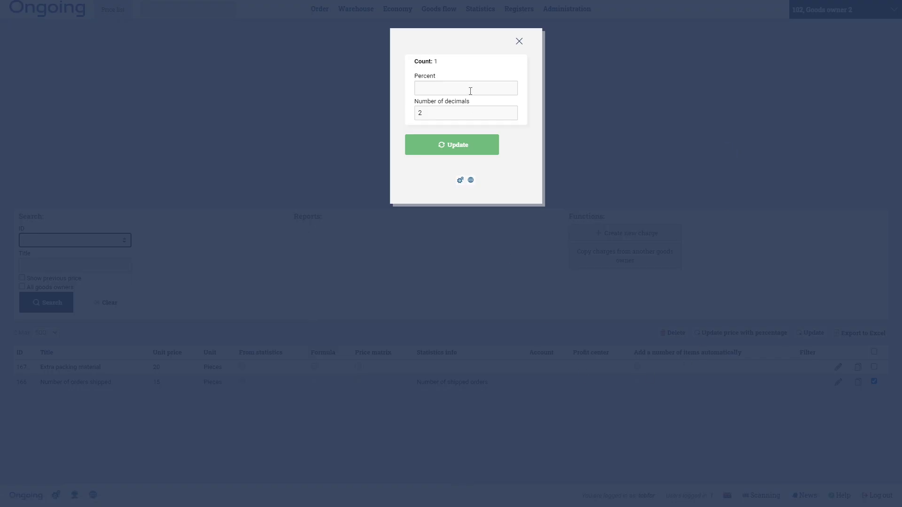
left_click(470, 90)
type("10")
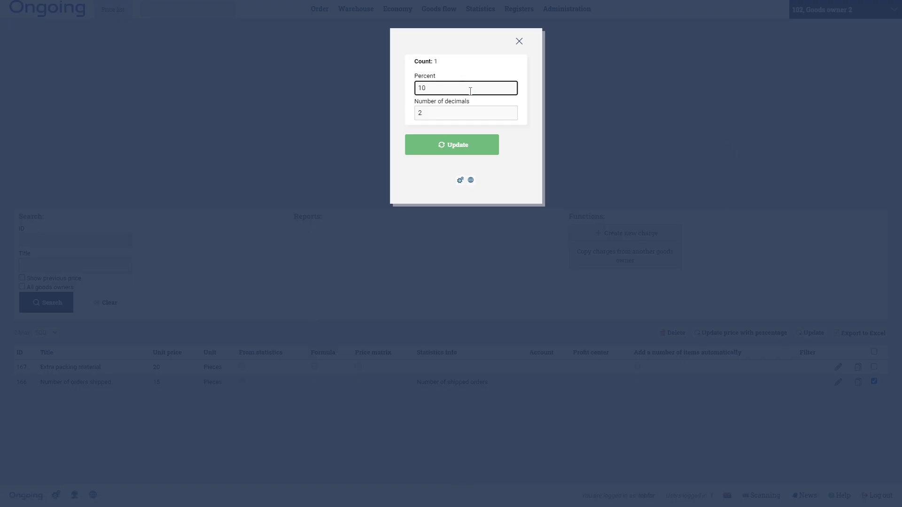
left_click(464, 148)
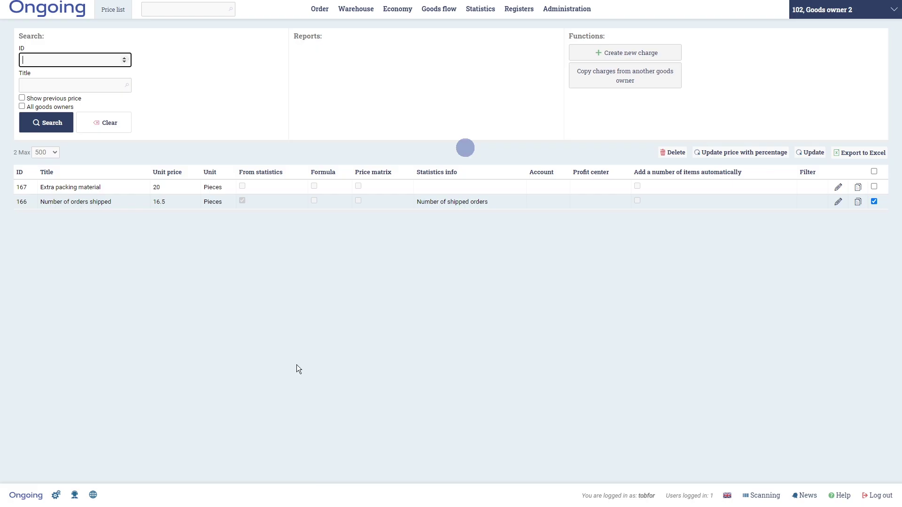
left_click(156, 207)
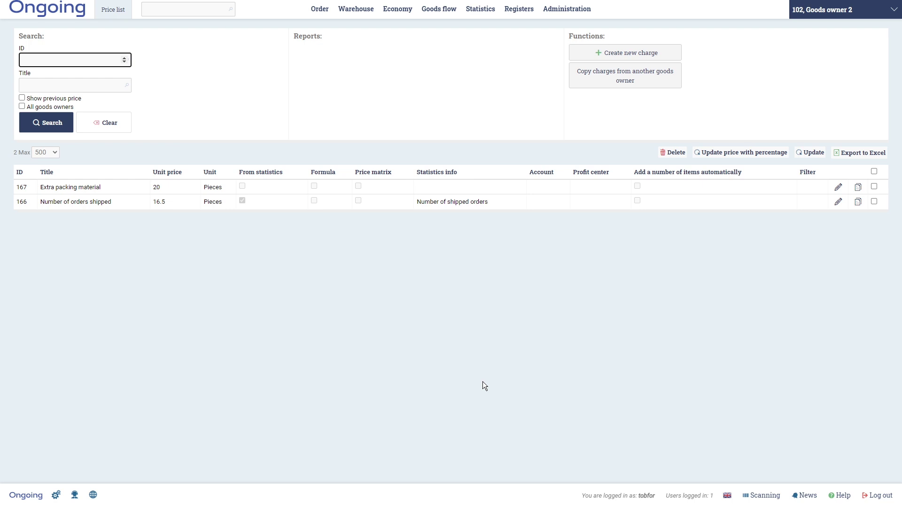
mouse_move(397, 9)
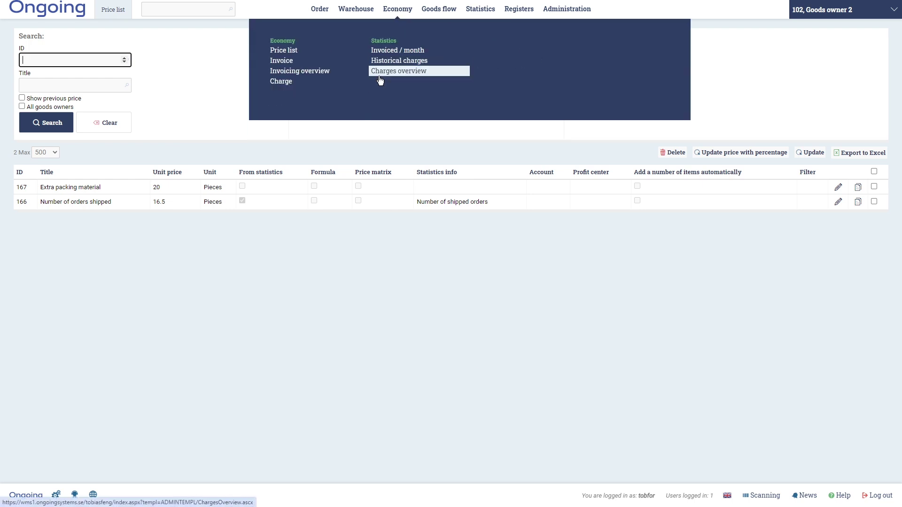
Show the Invoicing overview with Goods owner 1's April invoice totaling 95 (20 manual, 75 calculated)
left_click(332, 76)
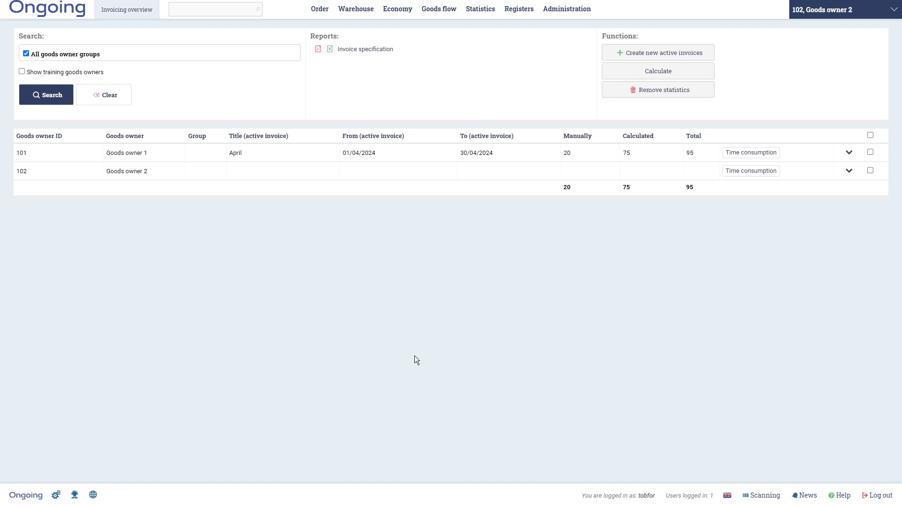